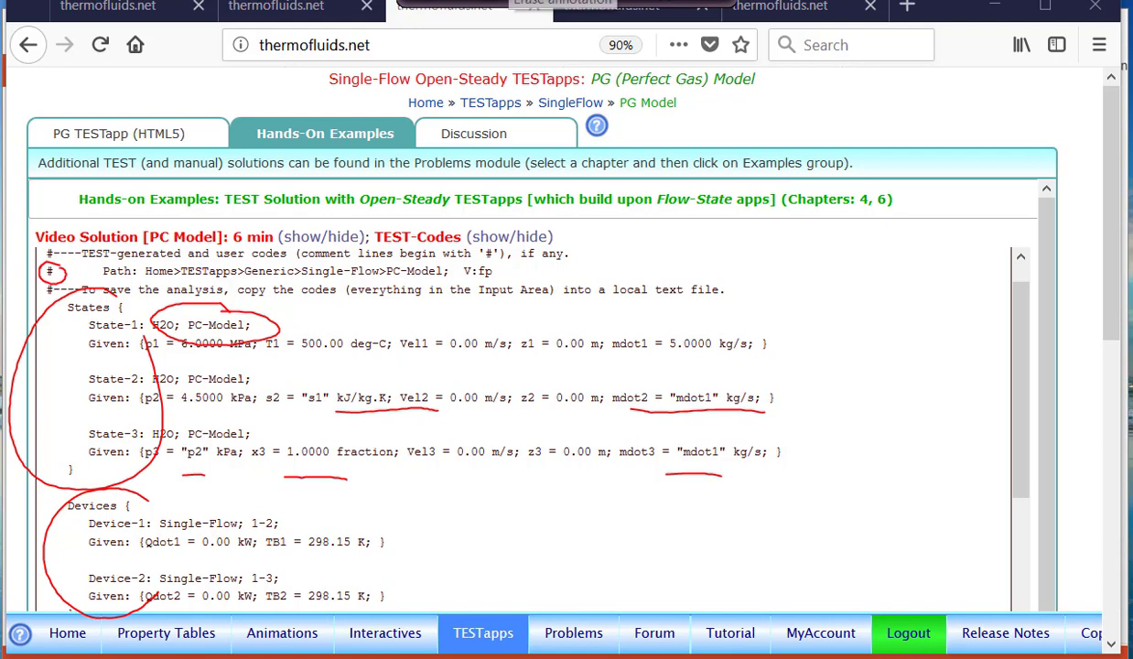
Clear the web page annotations and, on PowerPoint's TEST Features slide, circle "TEST", "TEST-codes for parametric study" and "algorithm" in red ink.
key("Escape")
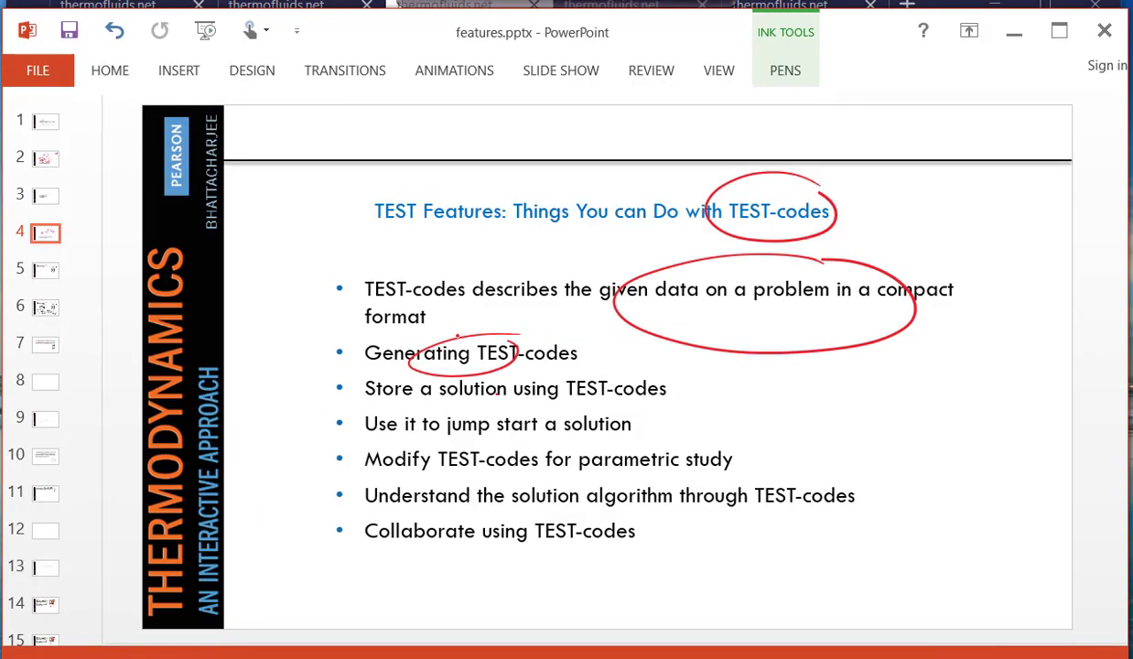
mouse_move(585, 375)
left_mouse_down()
mouse_move(560, 373)
mouse_move(615, 410)
mouse_move(599, 376)
left_mouse_up()
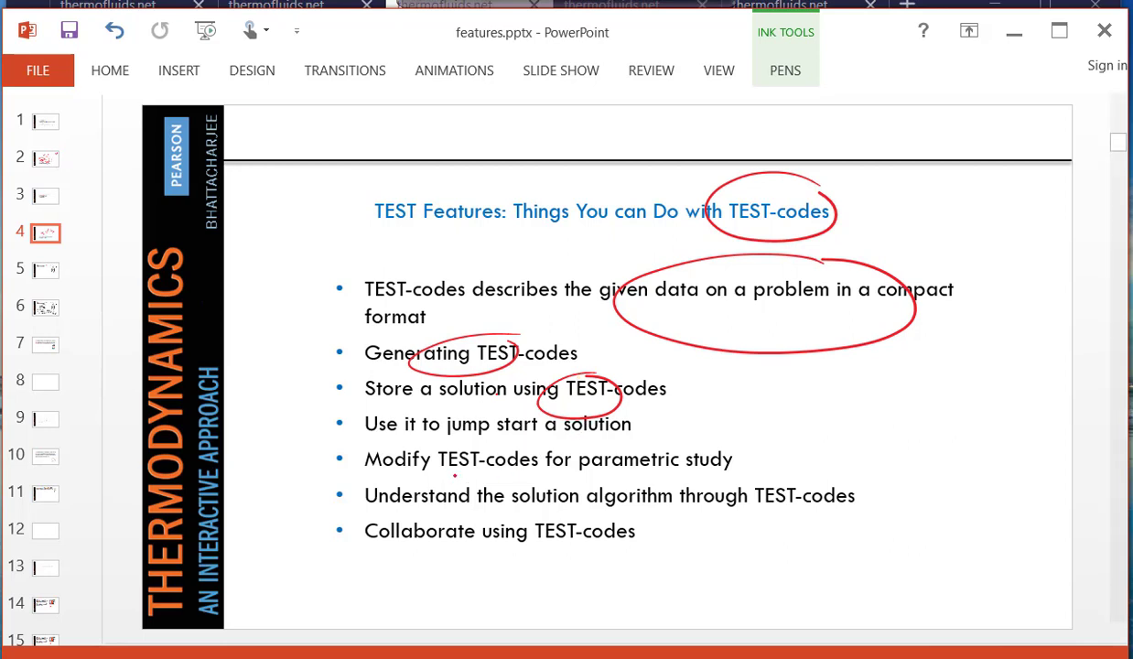
mouse_move(517, 416)
left_mouse_down()
mouse_move(493, 422)
mouse_move(607, 470)
mouse_move(604, 416)
mouse_move(490, 442)
left_mouse_up()
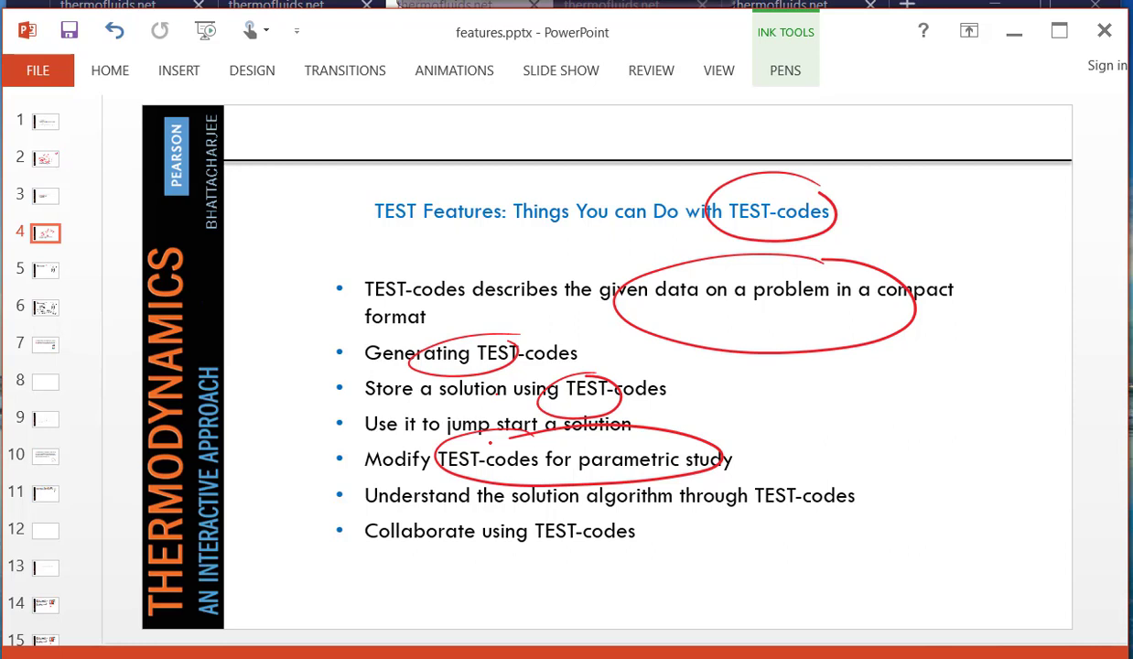
mouse_move(658, 464)
left_mouse_down()
mouse_move(617, 526)
mouse_move(648, 482)
left_mouse_up()
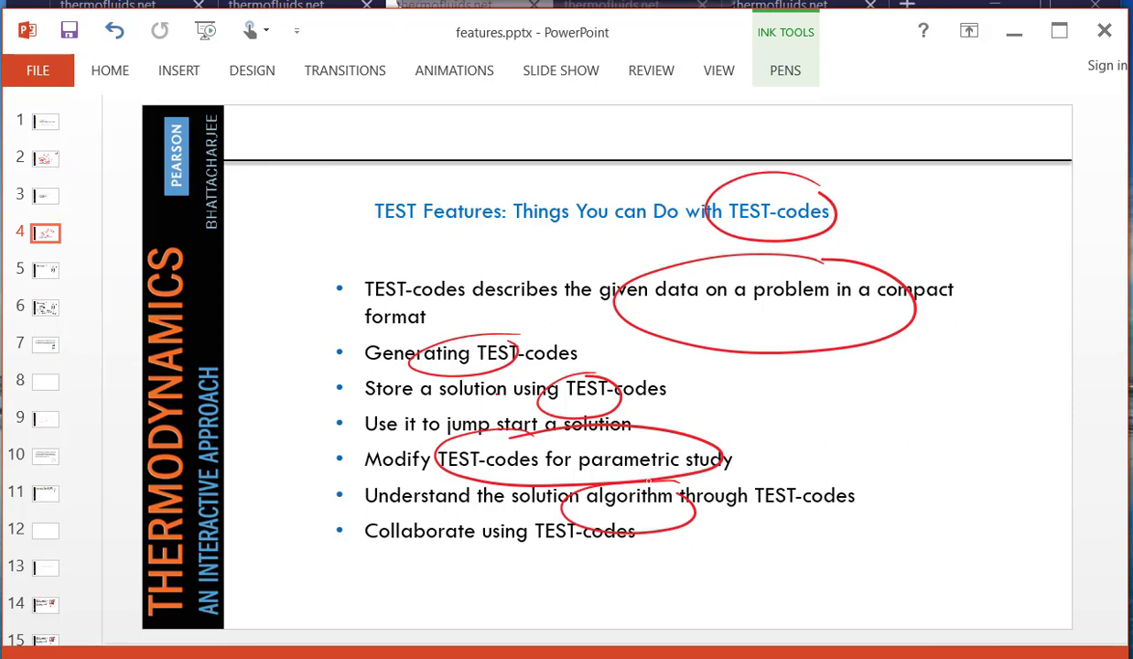
Switch to the browser's Single-Flow PG-model TESTapp and review the inputs of State-1, State-2 and Device-1.
mouse_move(418, 2)
left_click(418, 83)
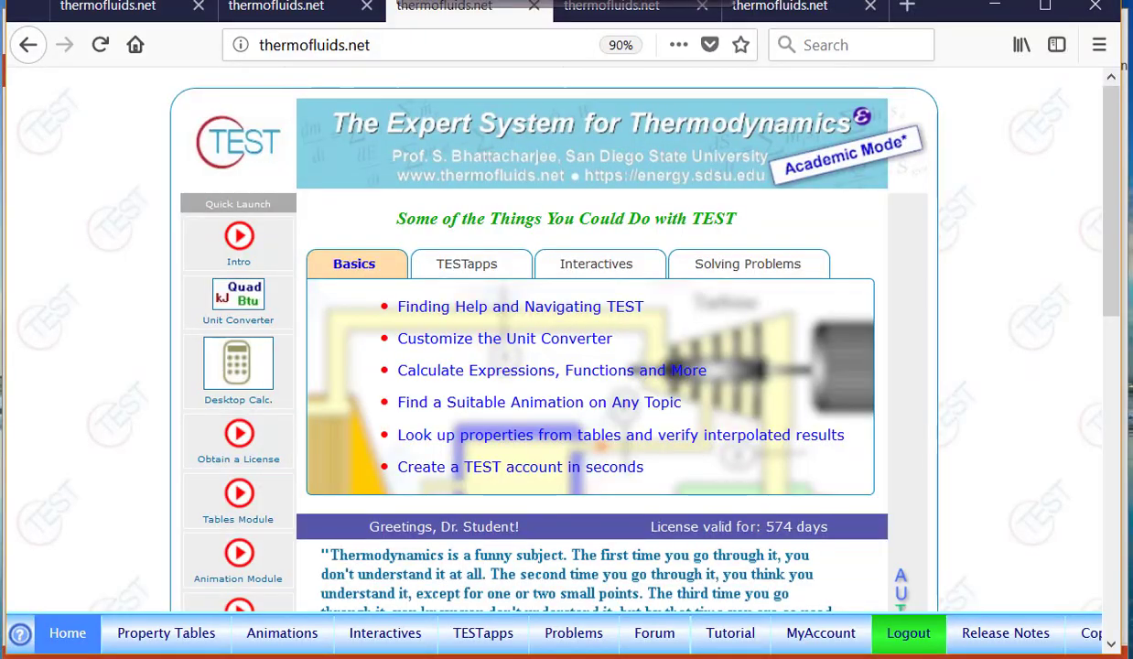
left_click(258, 15)
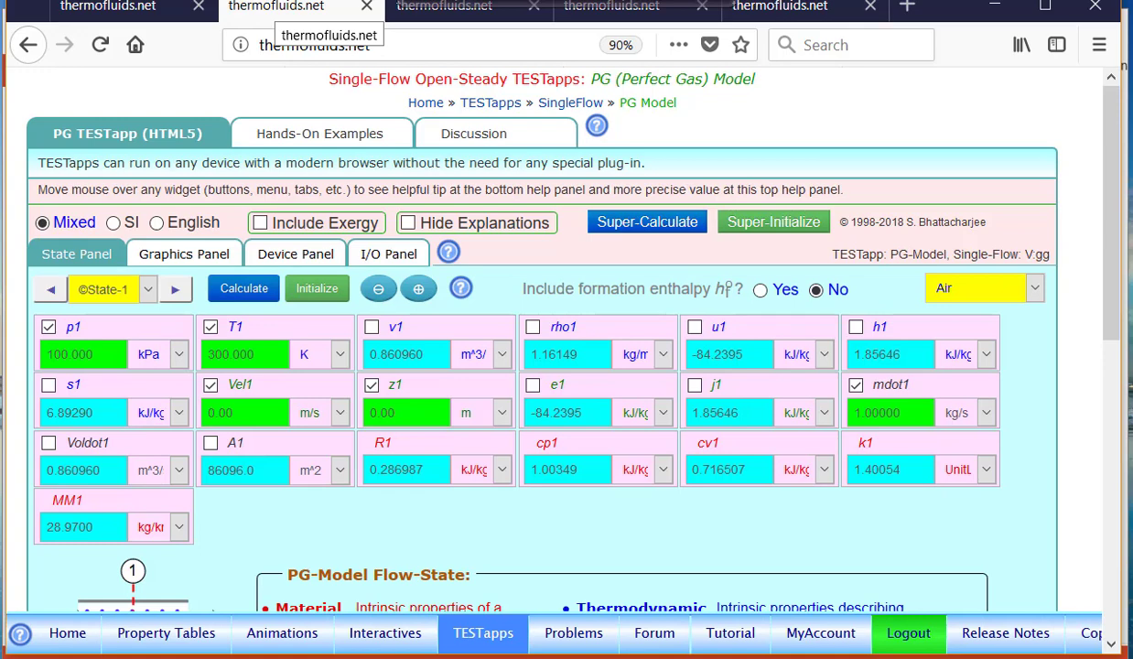
left_click(174, 289)
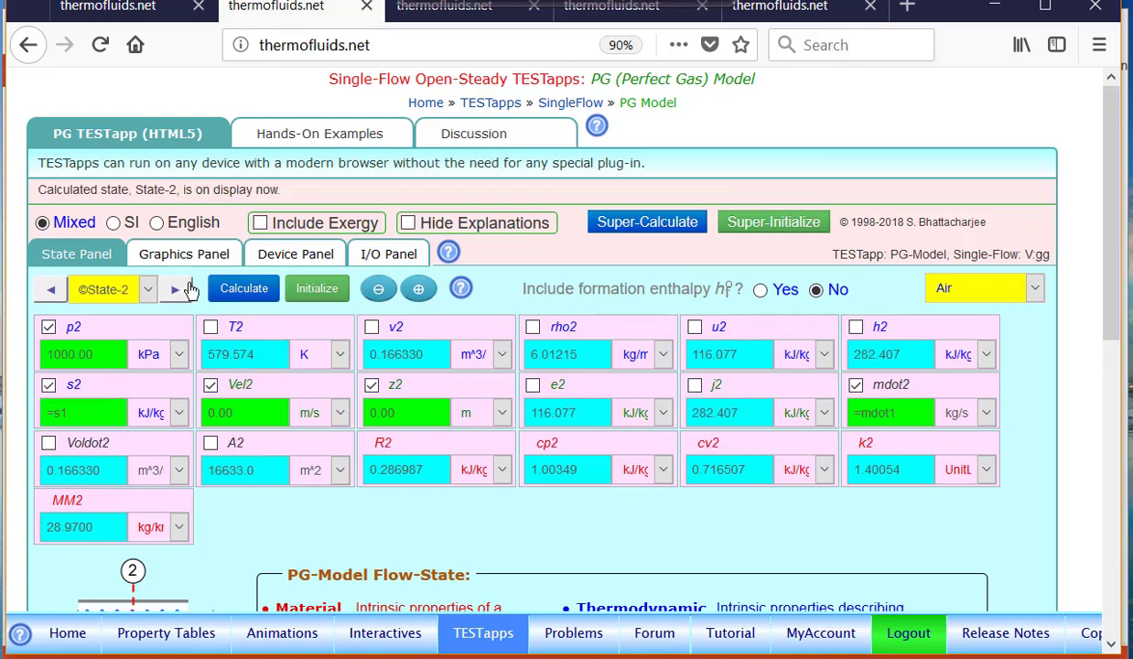
left_click(295, 255)
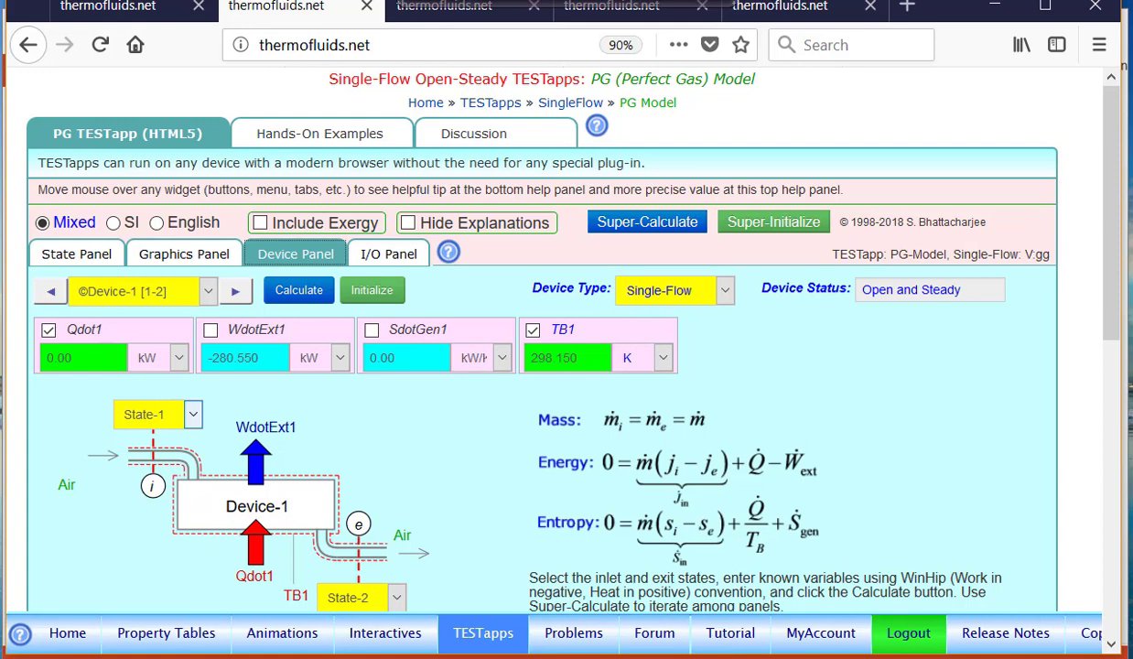
left_click(77, 253)
left_click(43, 295)
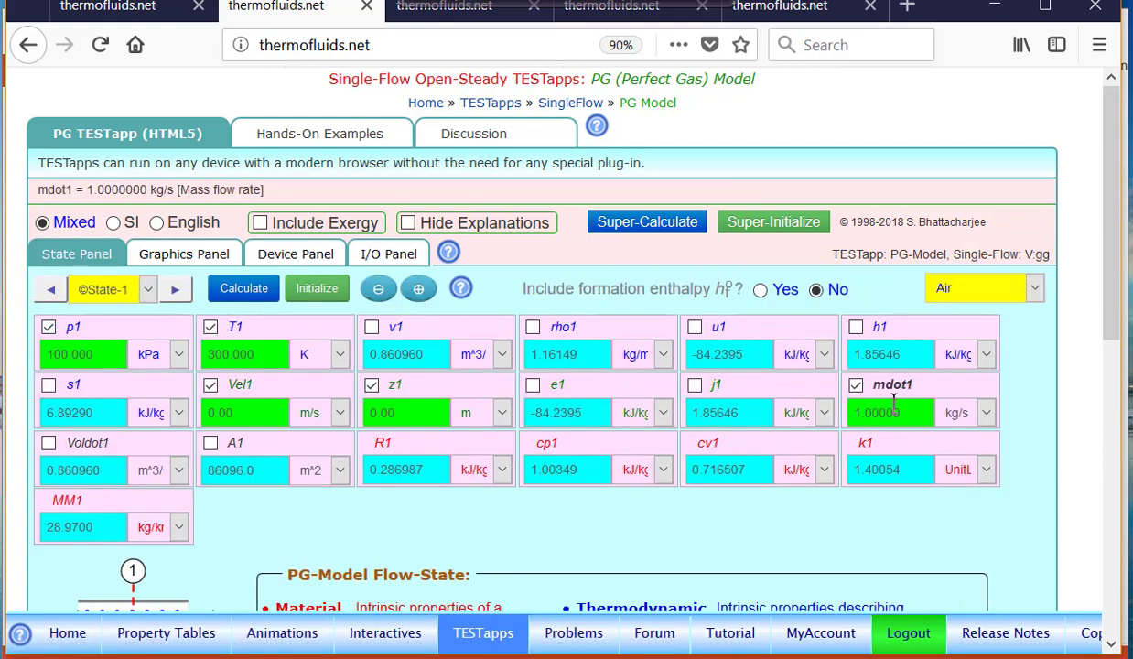
left_click(175, 289)
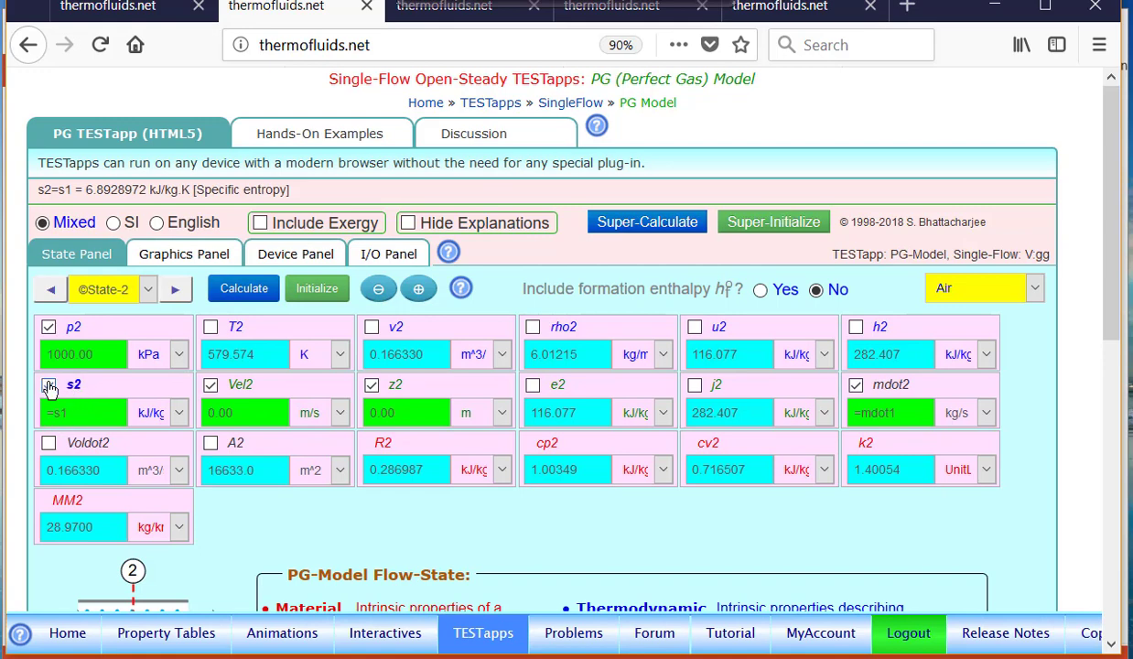
left_click(292, 262)
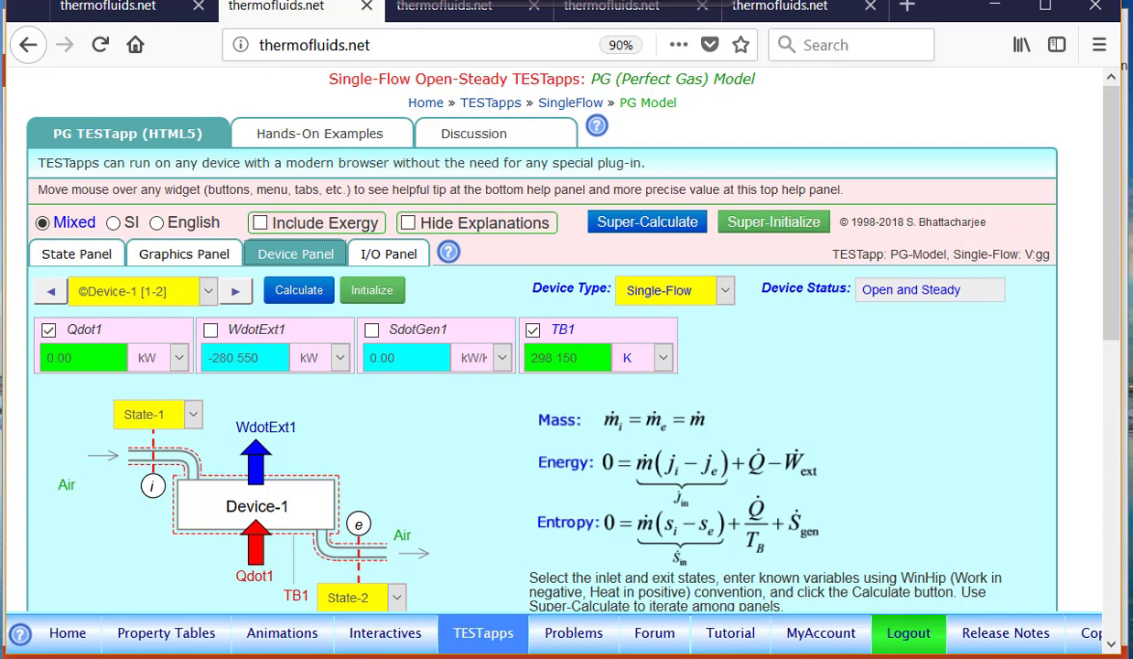
Super-Calculate the single-flow solution and read through the generated TEST-codes.
left_click(660, 223)
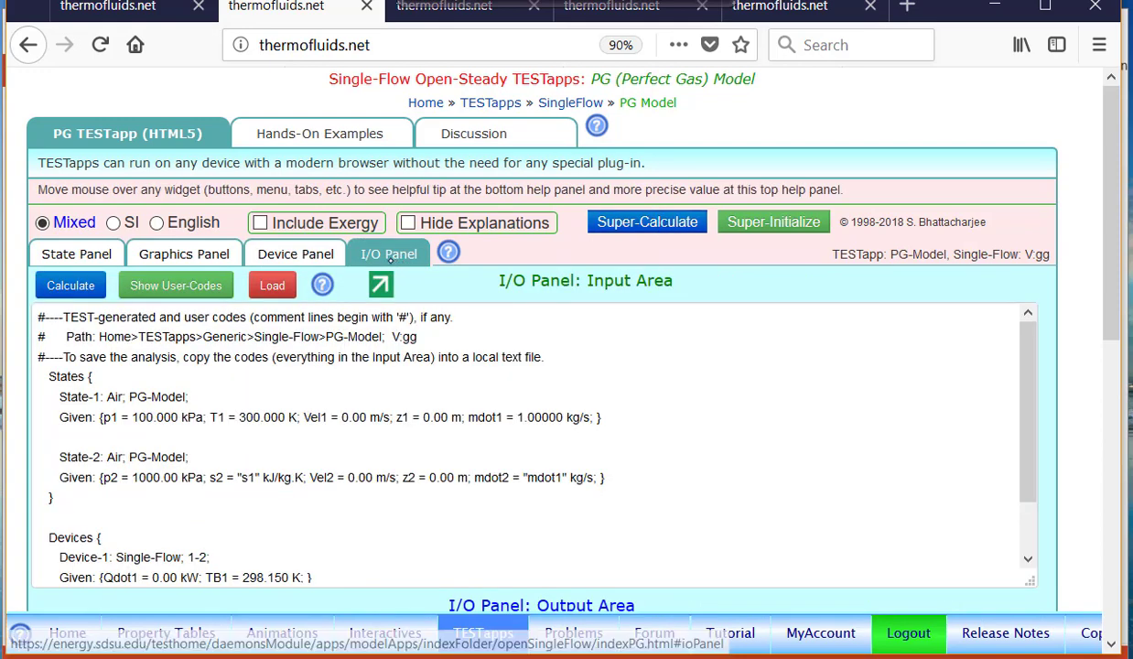
scroll(1024, 448, "down", 3)
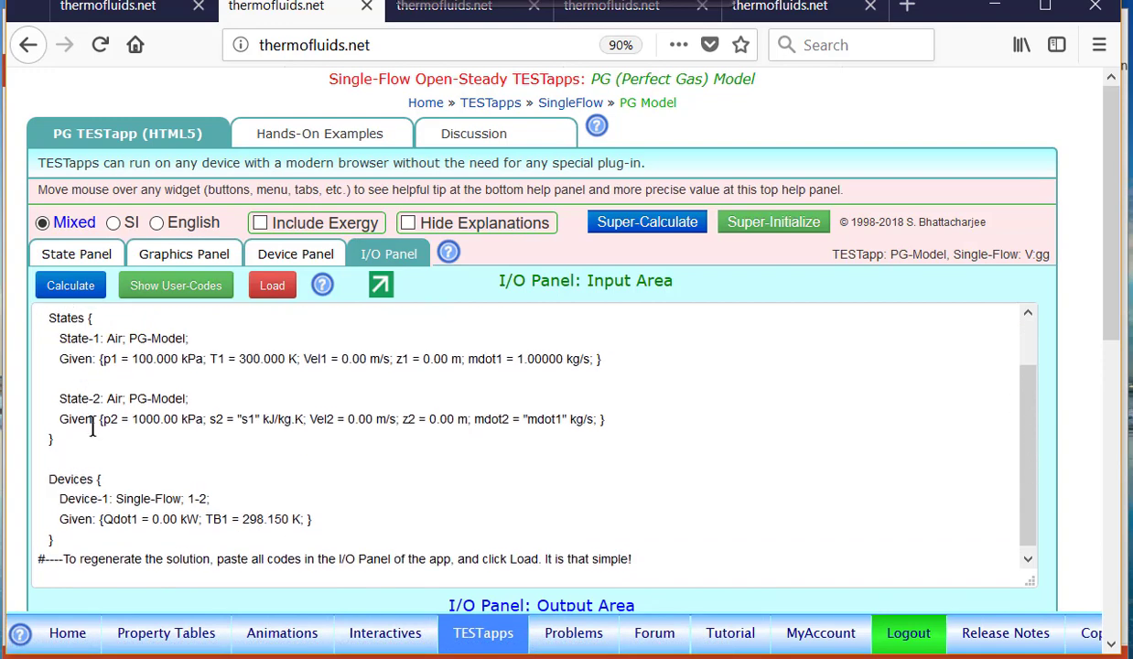
scroll(1021, 357, "up", 3)
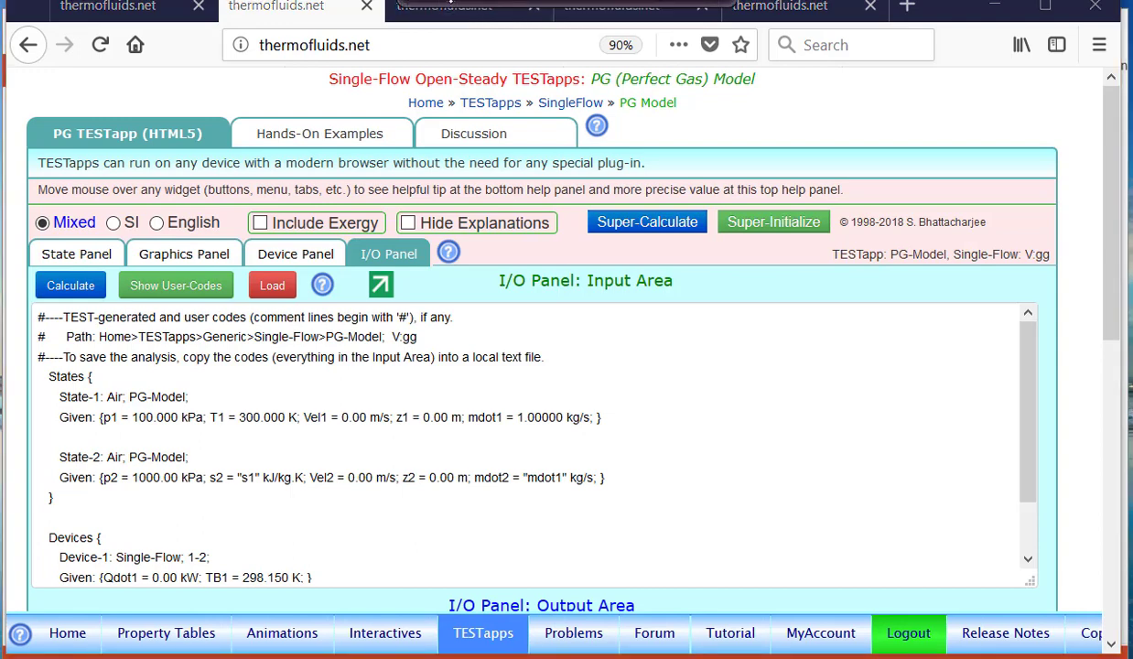
Circle the code's path line, the page breadcrumb, the State-1 and State-2 blocks and the device's 1-2 in red, and clear the annotations.
left_click(430, 10)
left_click(448, 37)
mouse_move(64, 322)
left_mouse_down()
mouse_move(75, 358)
mouse_move(377, 358)
mouse_move(280, 319)
mouse_move(37, 336)
left_mouse_up()
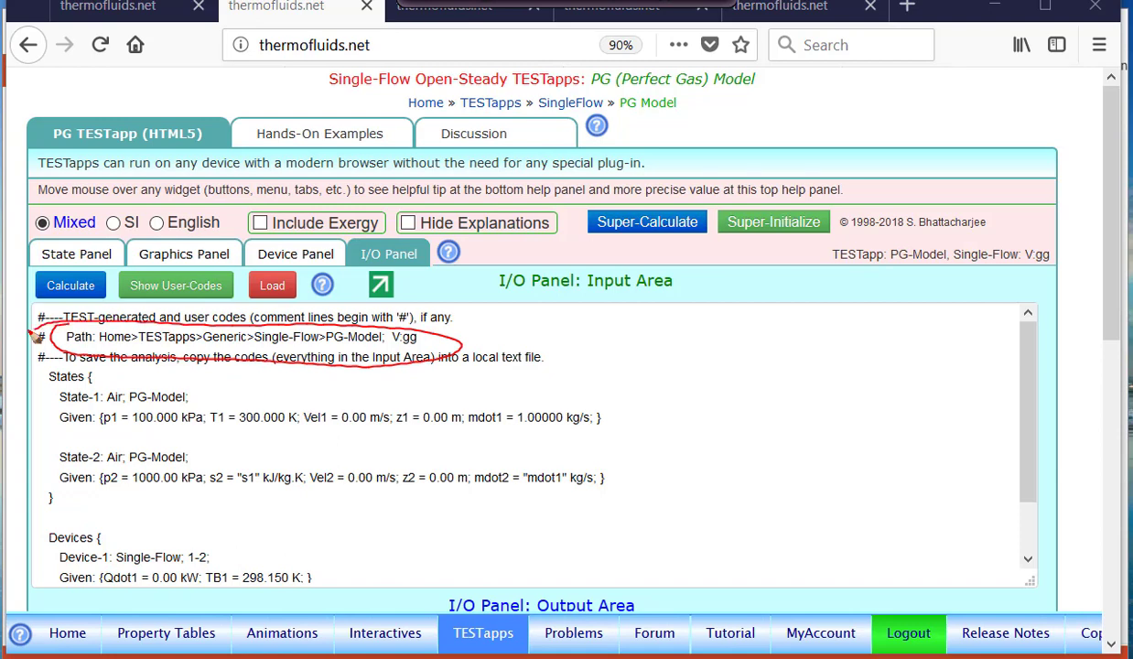
mouse_move(482, 86)
left_mouse_down()
mouse_move(382, 105)
mouse_move(575, 130)
mouse_move(671, 79)
mouse_move(465, 89)
left_mouse_up()
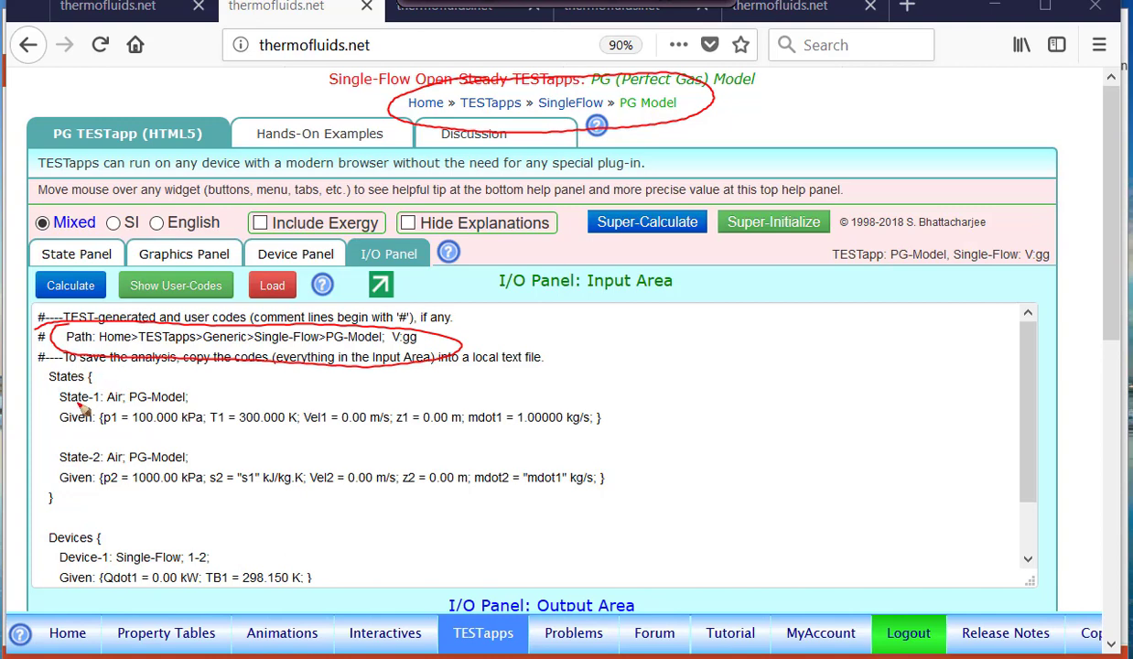
mouse_move(153, 374)
left_mouse_down()
mouse_move(85, 379)
mouse_move(149, 421)
mouse_move(549, 435)
mouse_move(179, 384)
left_mouse_up()
mouse_move(103, 422)
left_mouse_down()
mouse_move(94, 483)
mouse_move(643, 482)
mouse_move(117, 439)
left_mouse_up()
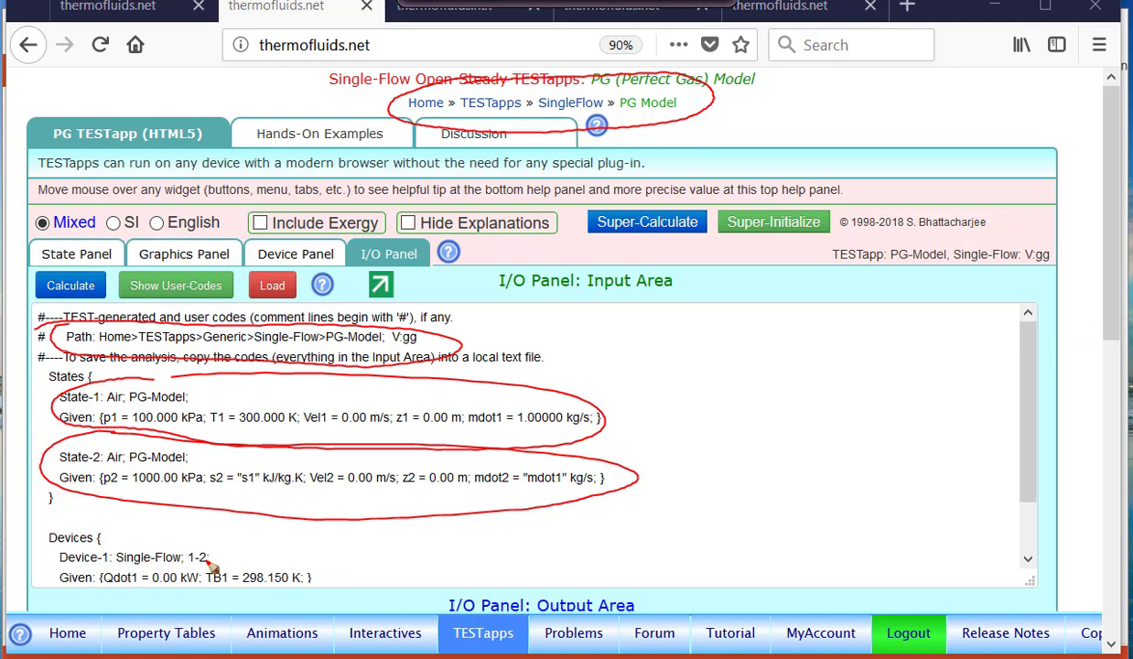
mouse_move(213, 549)
left_mouse_down()
mouse_move(188, 569)
mouse_move(177, 557)
left_mouse_up()
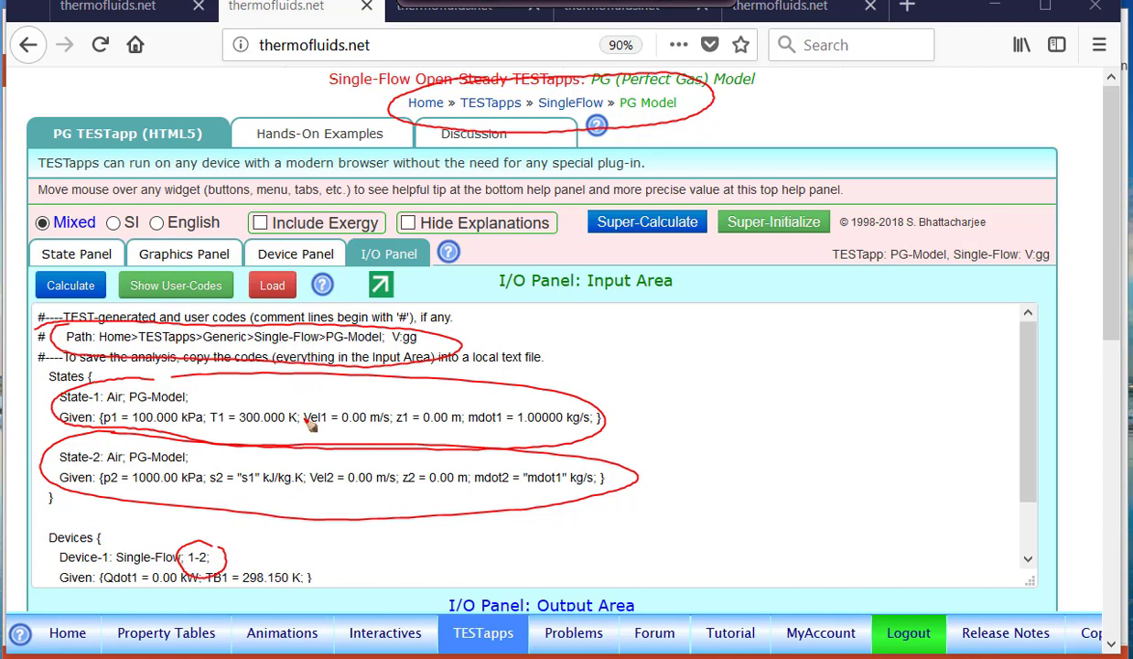
key("Escape")
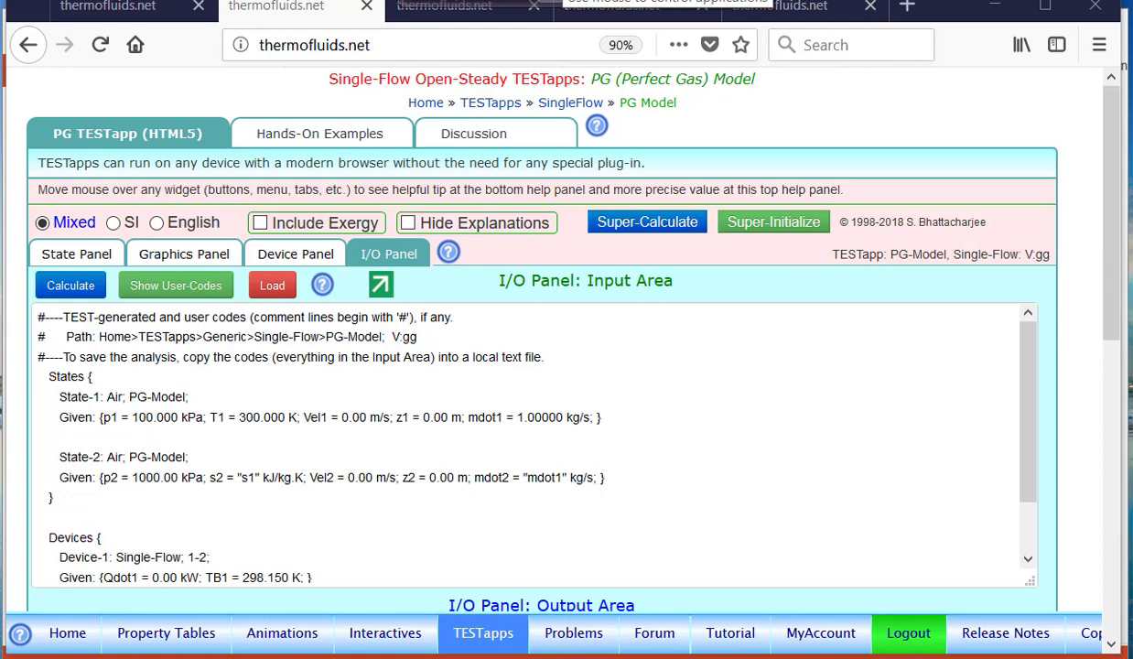
Open the PG Model of the Vapor Power and Gas Power Cycles TESTapp from the TESTapps map.
left_click(479, 638)
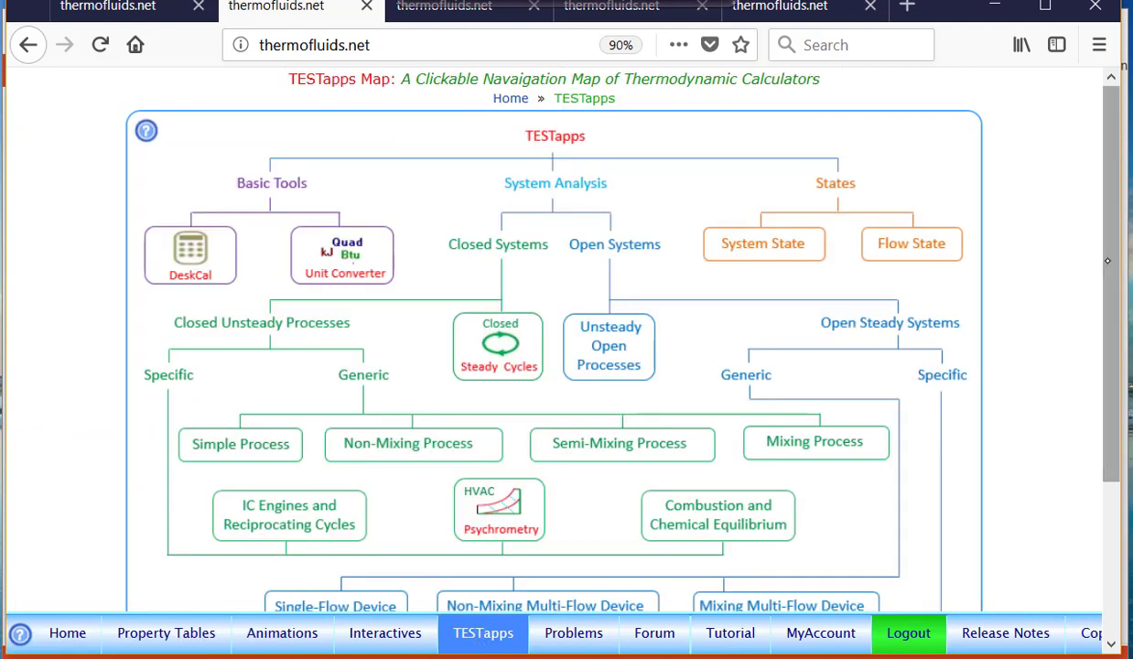
scroll(1067, 252, "down", 4)
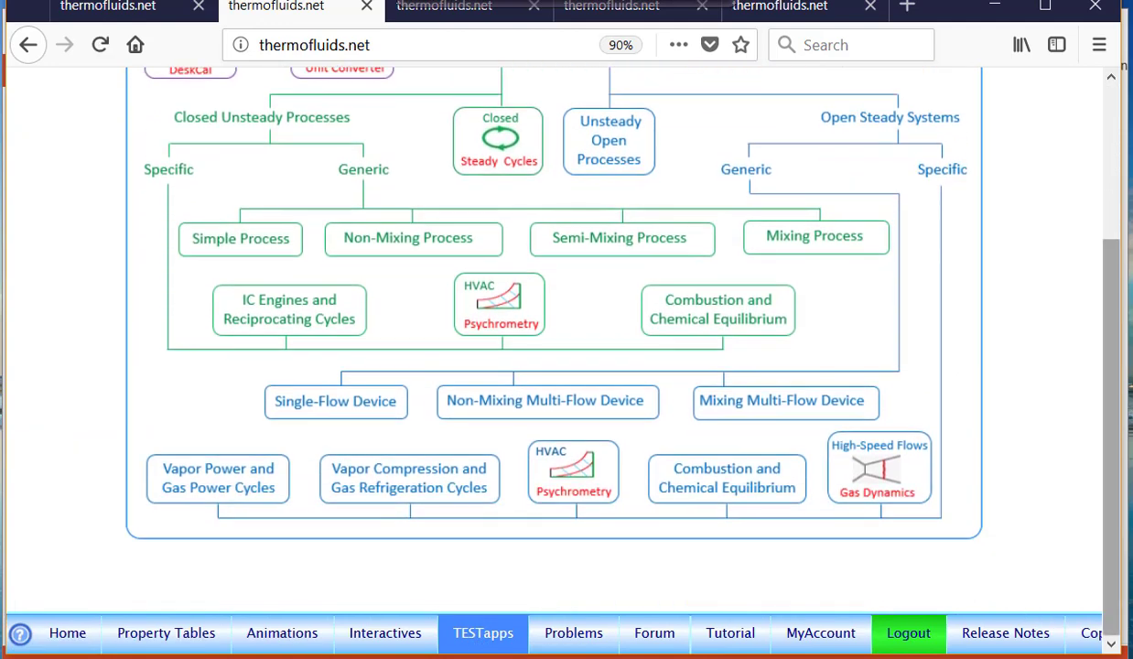
left_click(196, 470)
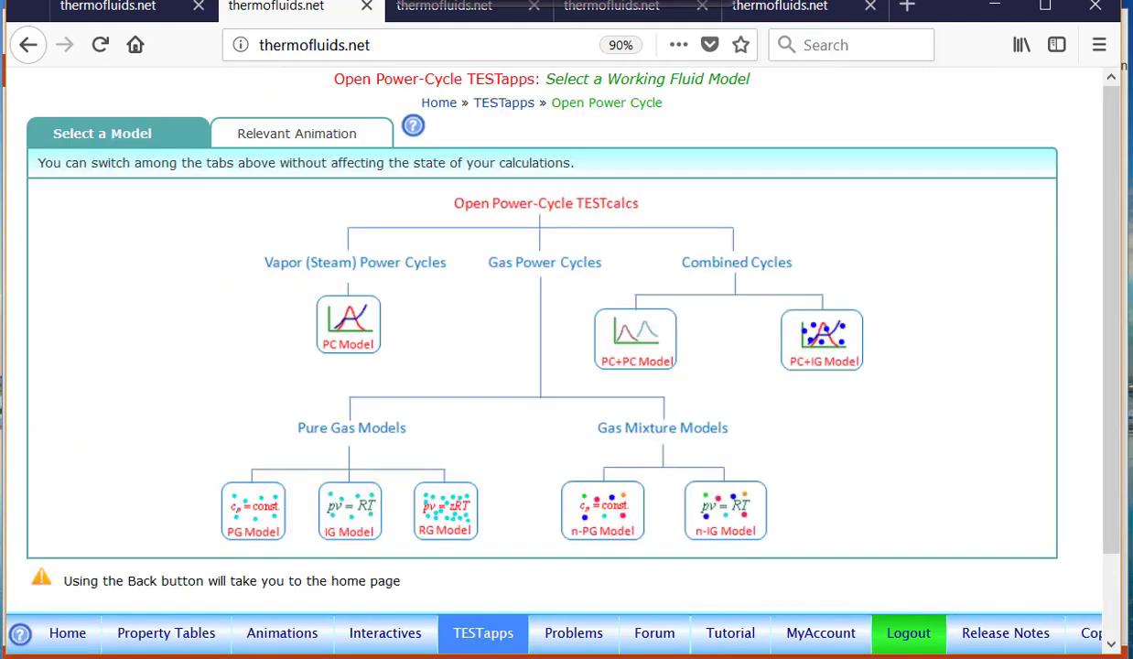
left_click(254, 509)
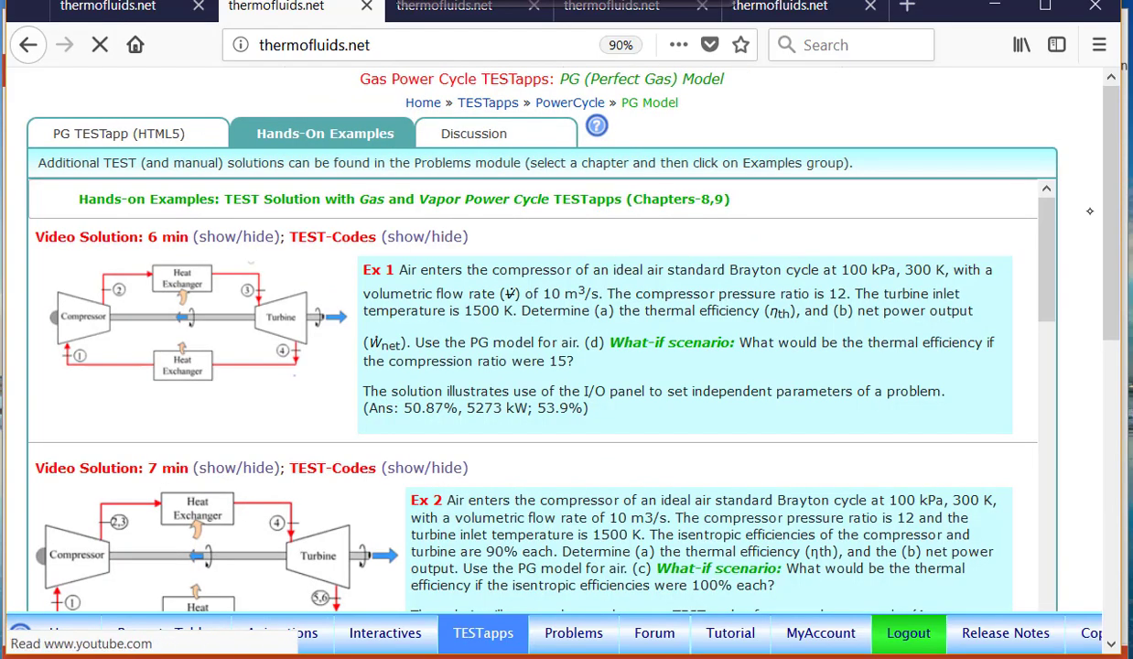
Show the TEST-codes of hands-on example Ex 5, the Brayton cycle with regenerator and reheat, and copy the entire code.
scroll(1055, 279, "down", 10)
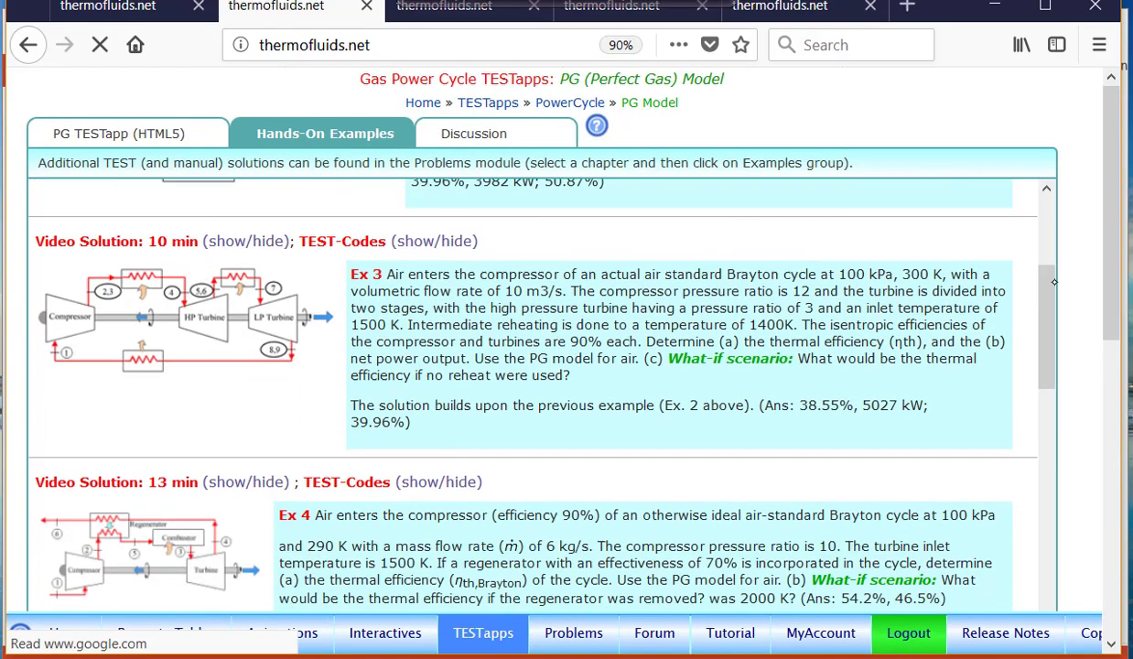
scroll(1056, 304, "down", 4)
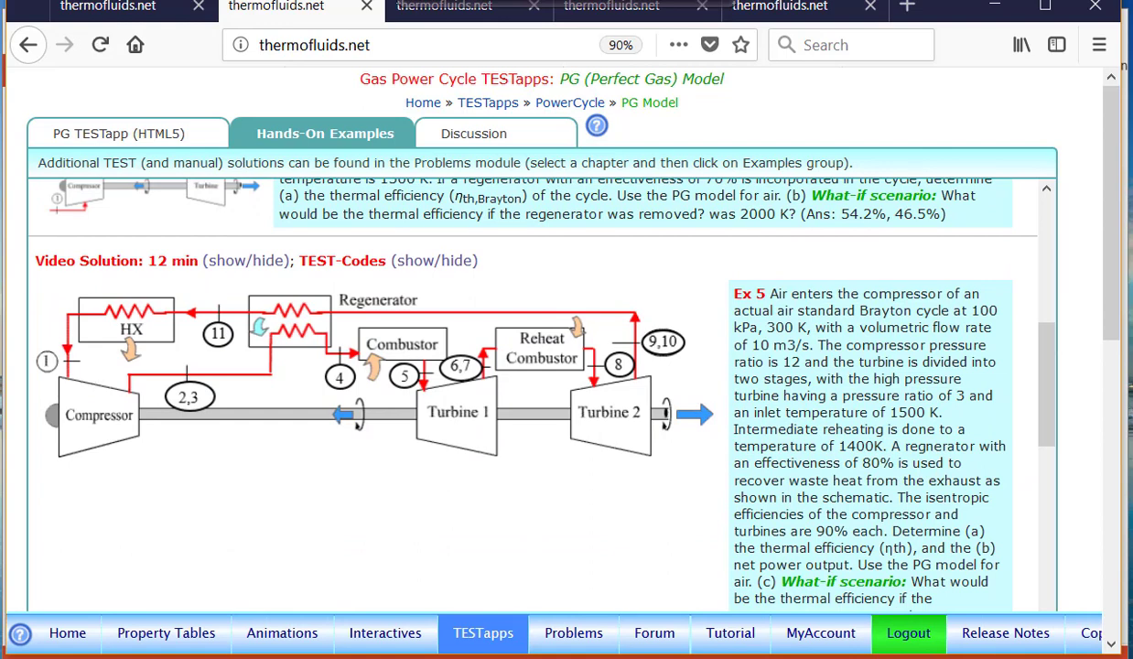
left_click(439, 265)
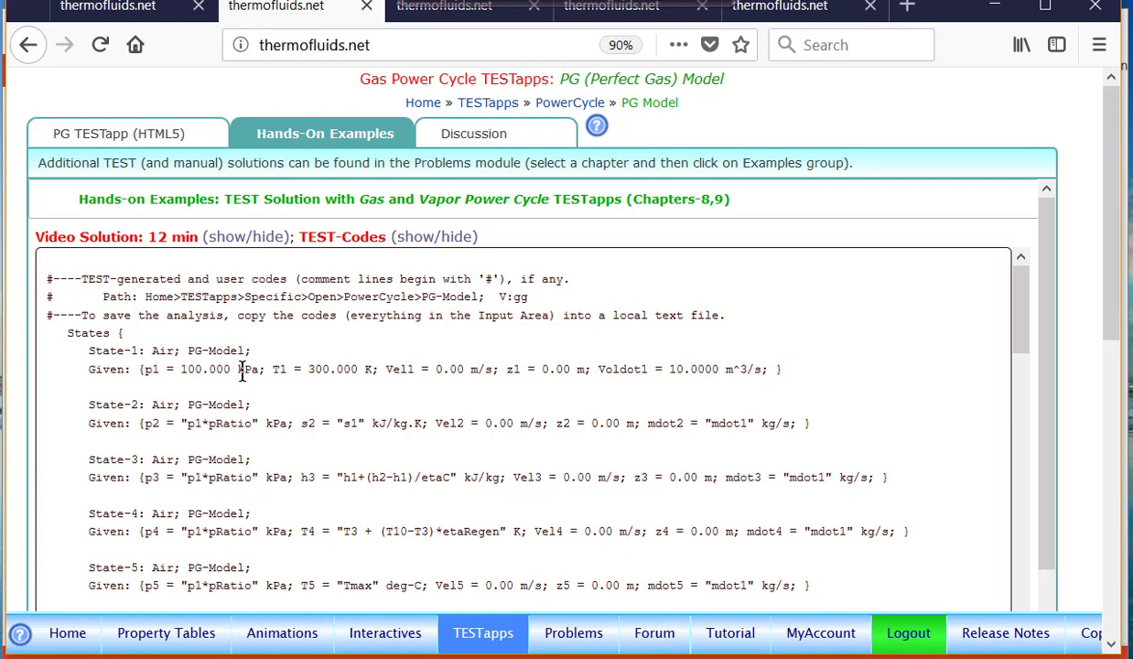
key("ctrl+a")
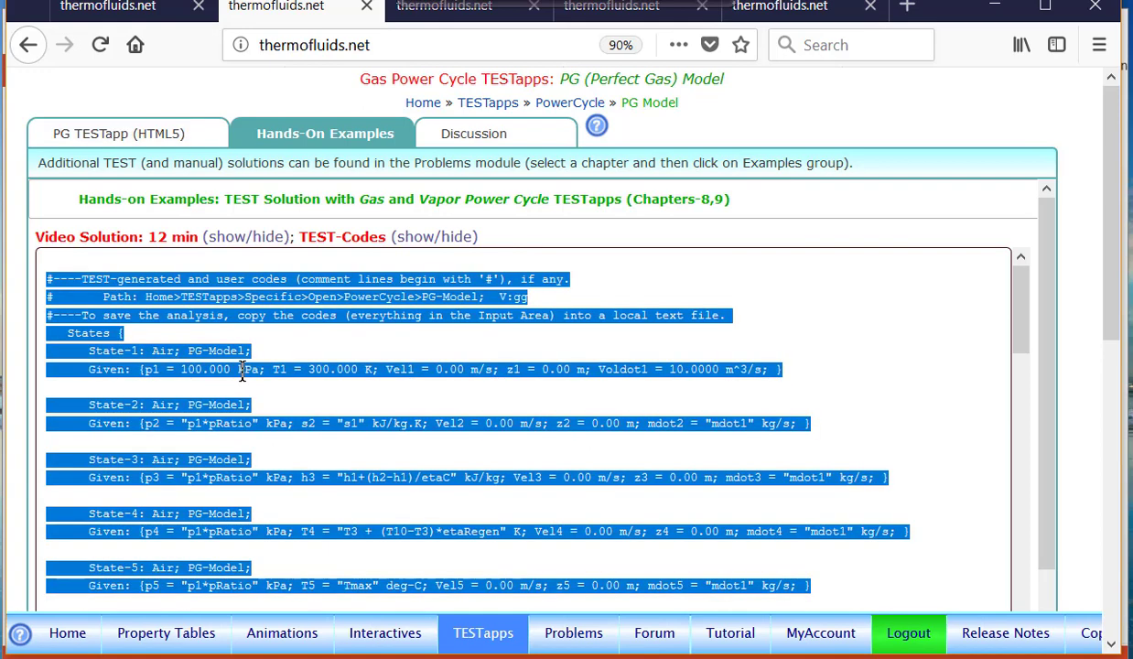
Paste the copied TEST-codes into the PG TESTapp's I/O input area and load them.
left_click(150, 135)
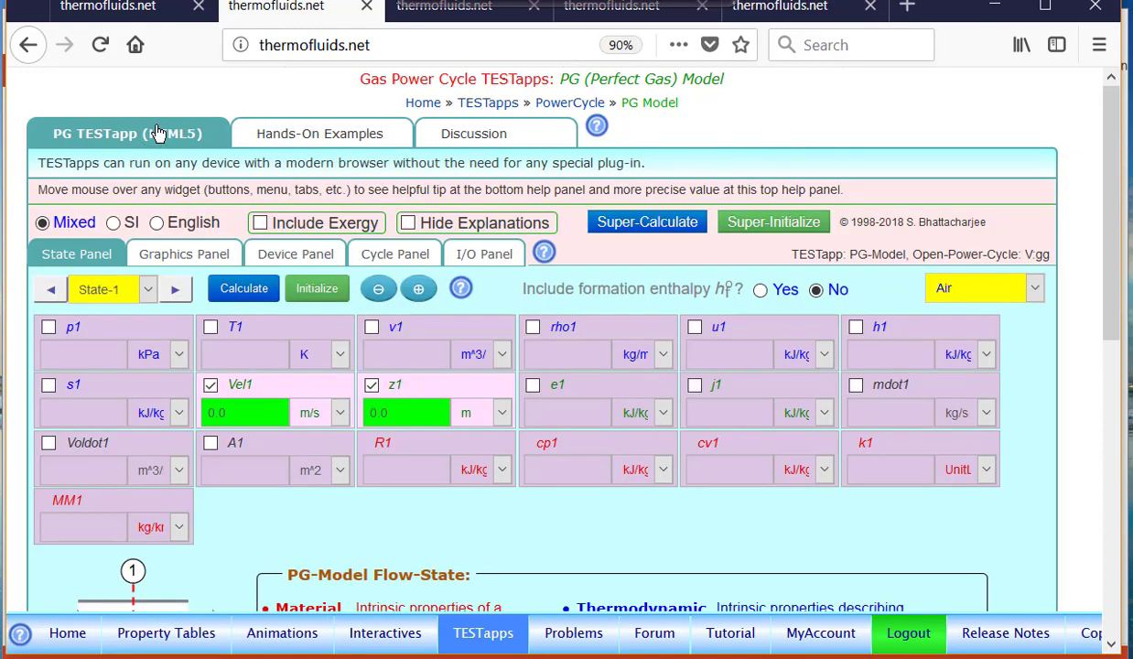
left_click(487, 256)
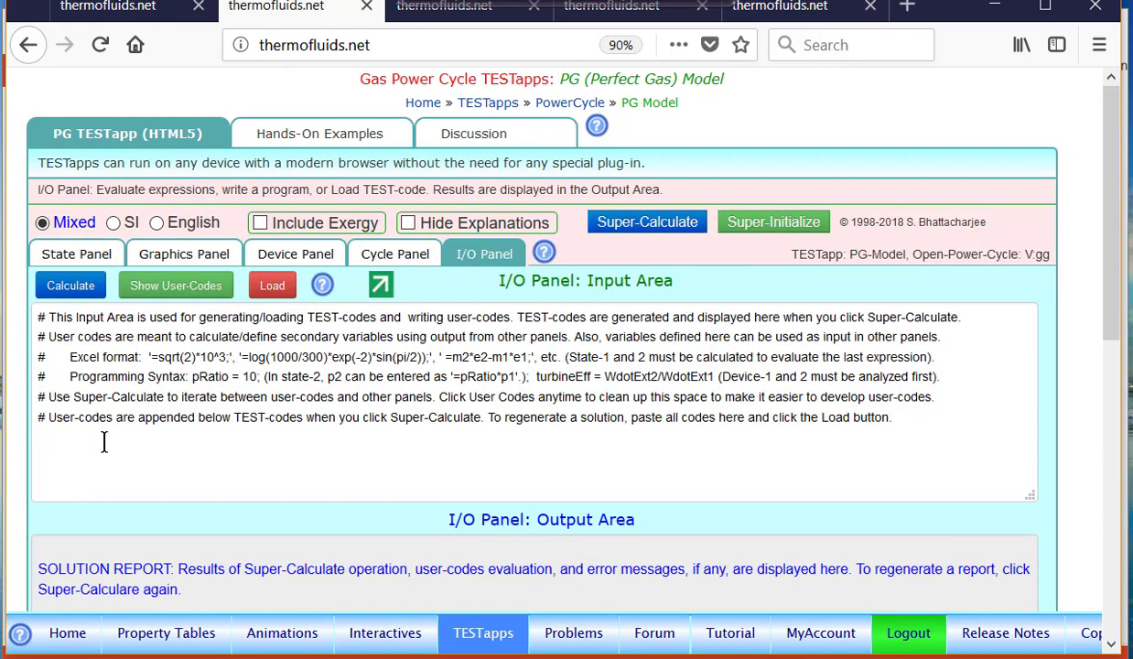
left_click(103, 445)
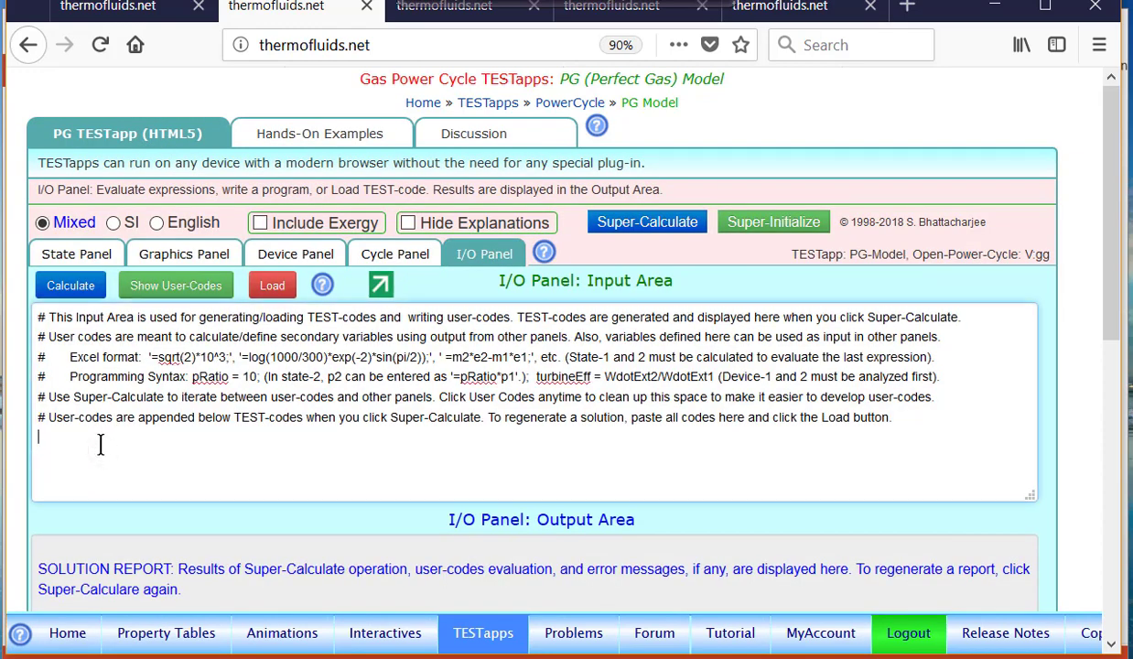
key("ctrl+v")
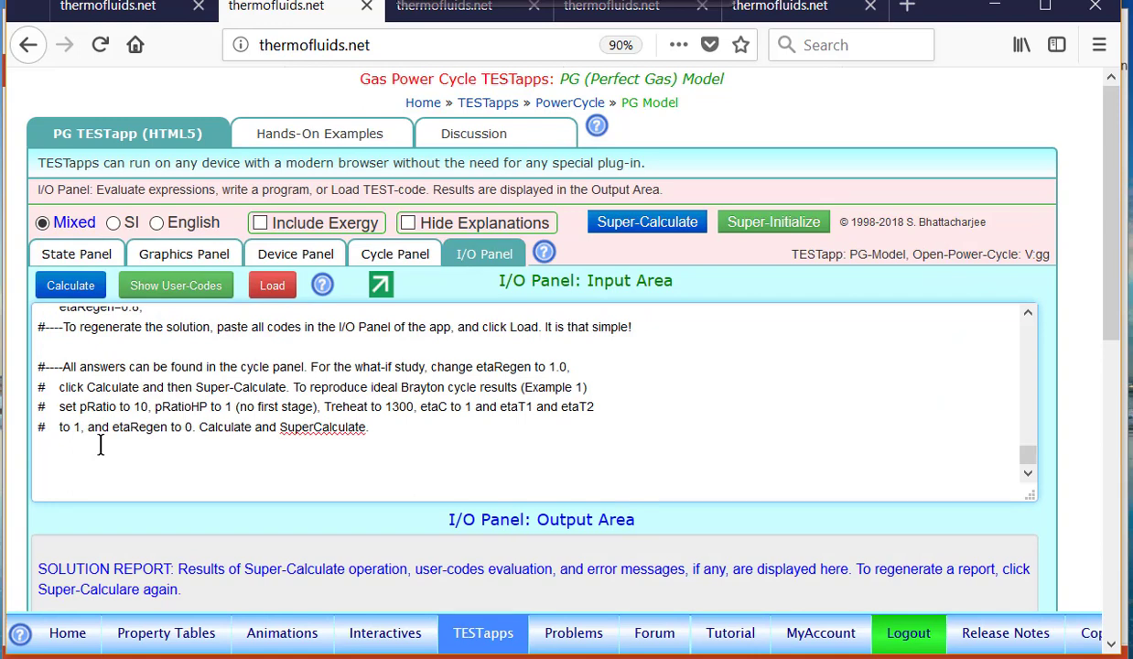
left_click(273, 288)
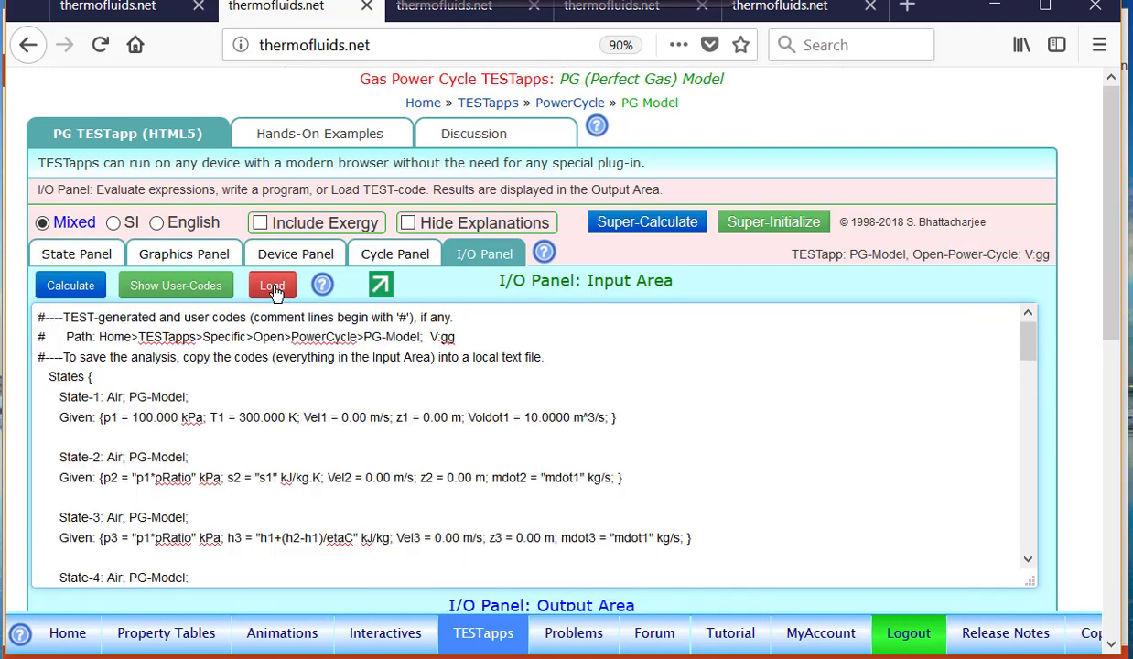
Review the calculated State-1 through State-3 and display the T-s diagram of the cycle's states.
left_click(82, 253)
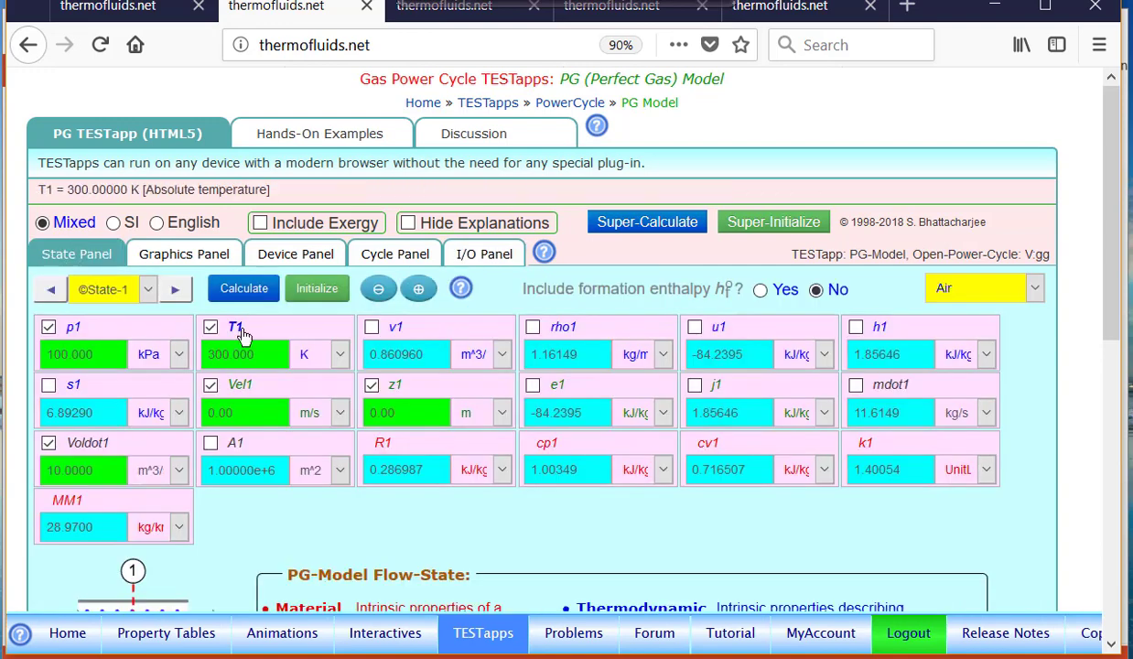
left_click(174, 290)
left_click(174, 289)
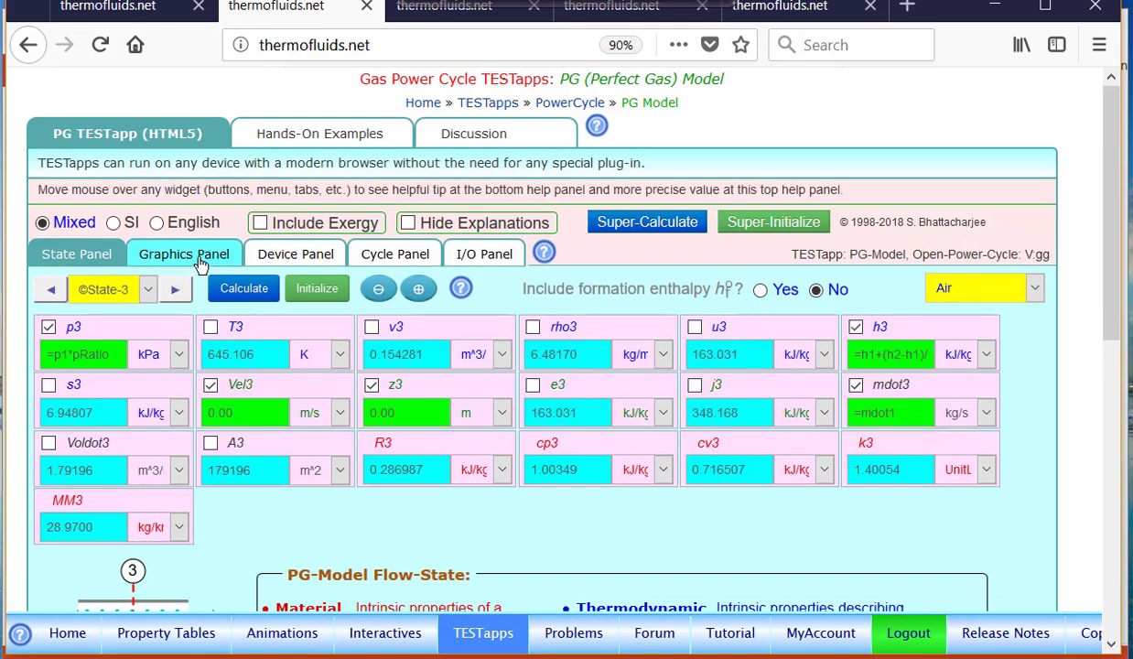
left_click(187, 256)
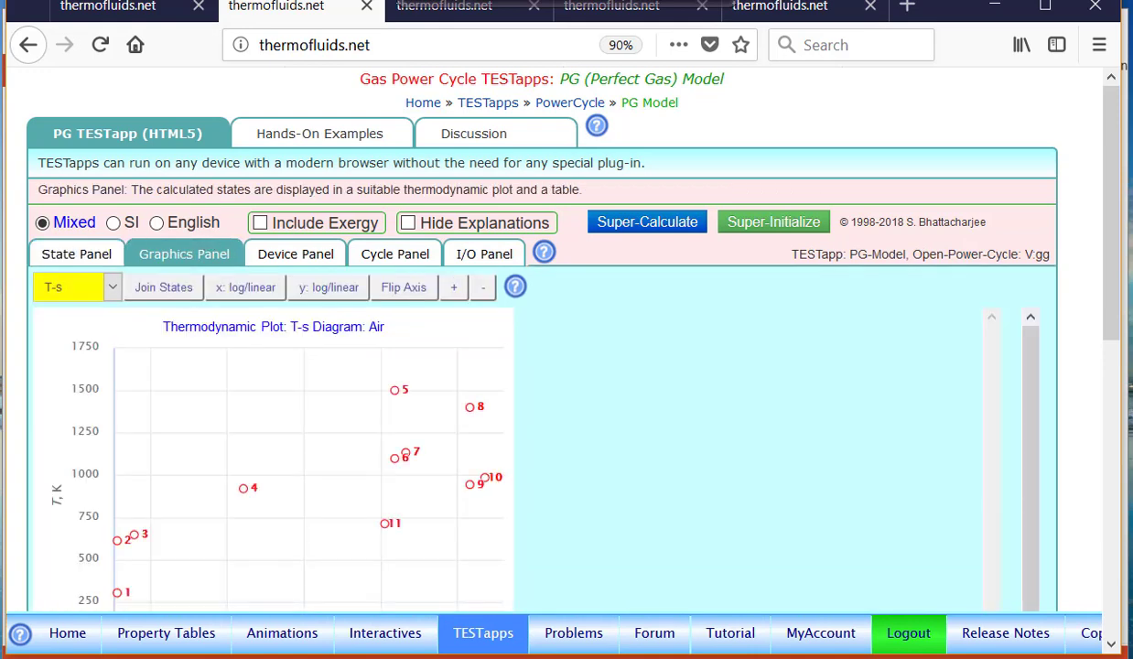
Review the analyzed devices of the loaded Brayton cycle from Device-1 through Device-3.
left_click(293, 254)
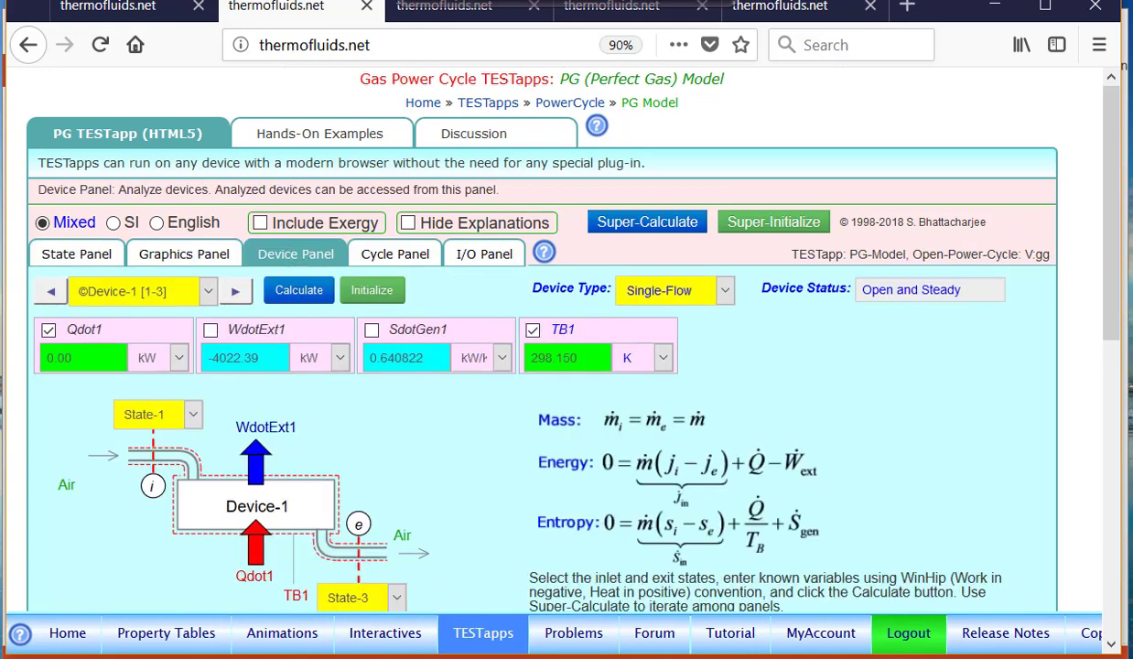
left_click(236, 291)
left_click(236, 291)
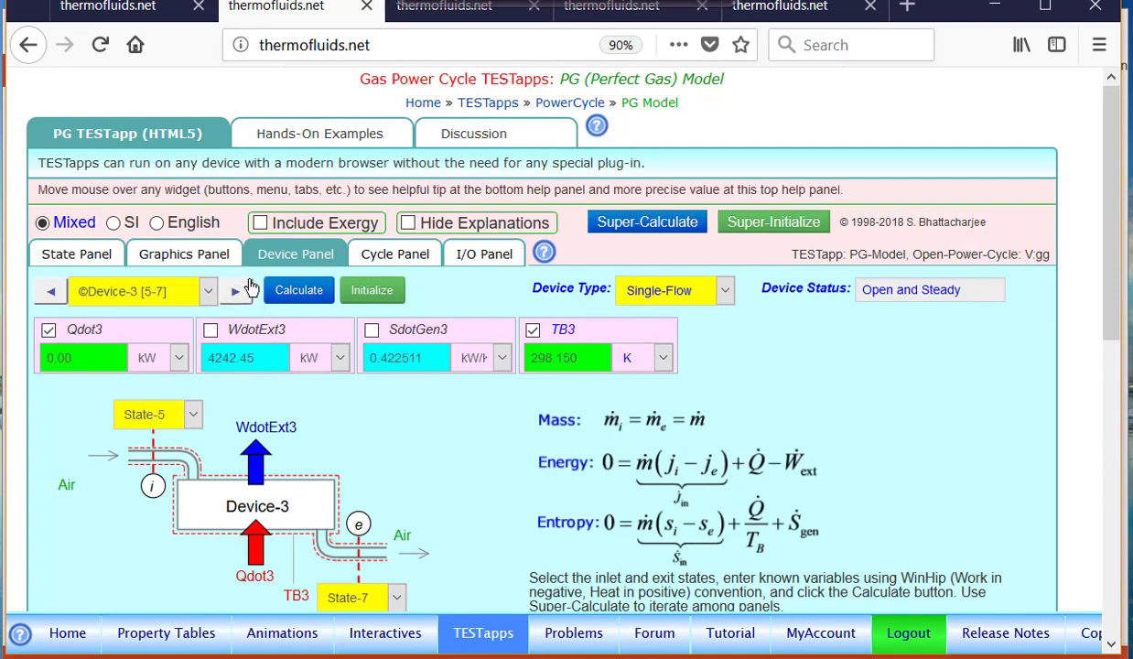
Examine the Cycle-1 variables and the power-cycle equations, and return to the calculated properties of State-3.
left_click(403, 253)
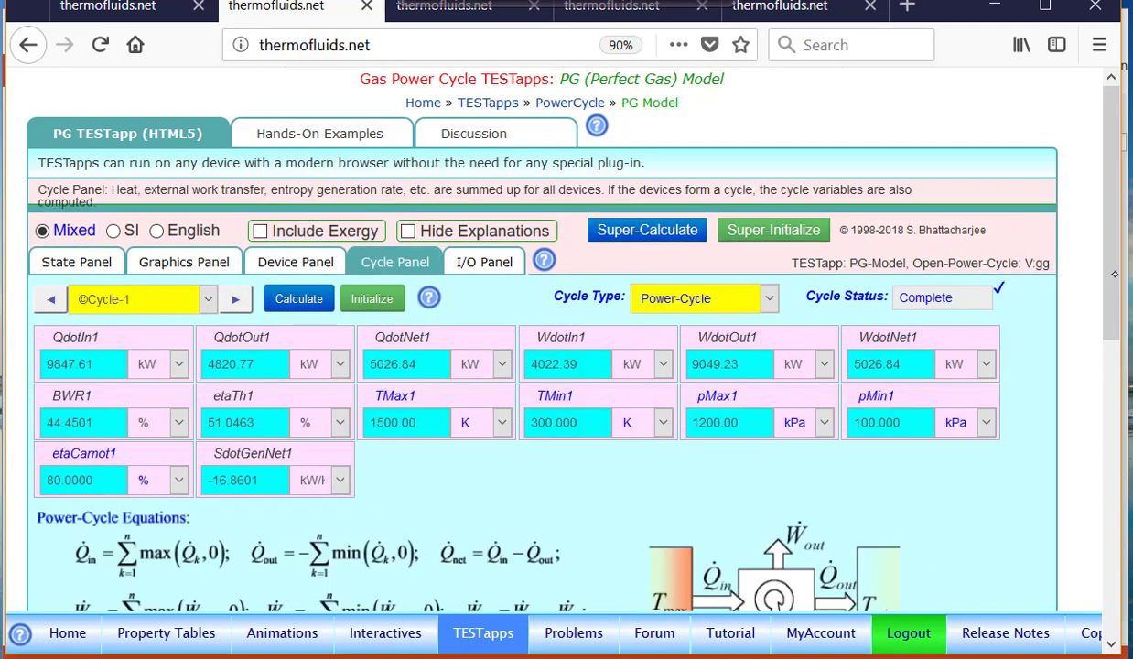
scroll(549, 366, "down", 2)
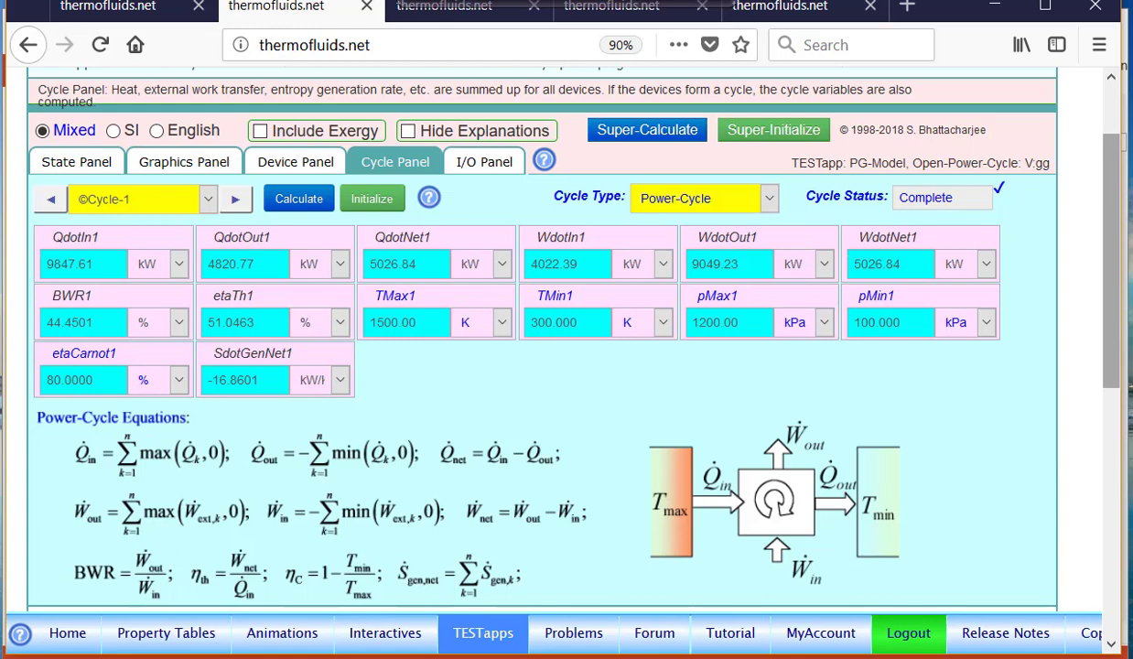
scroll(549, 366, "up", 1)
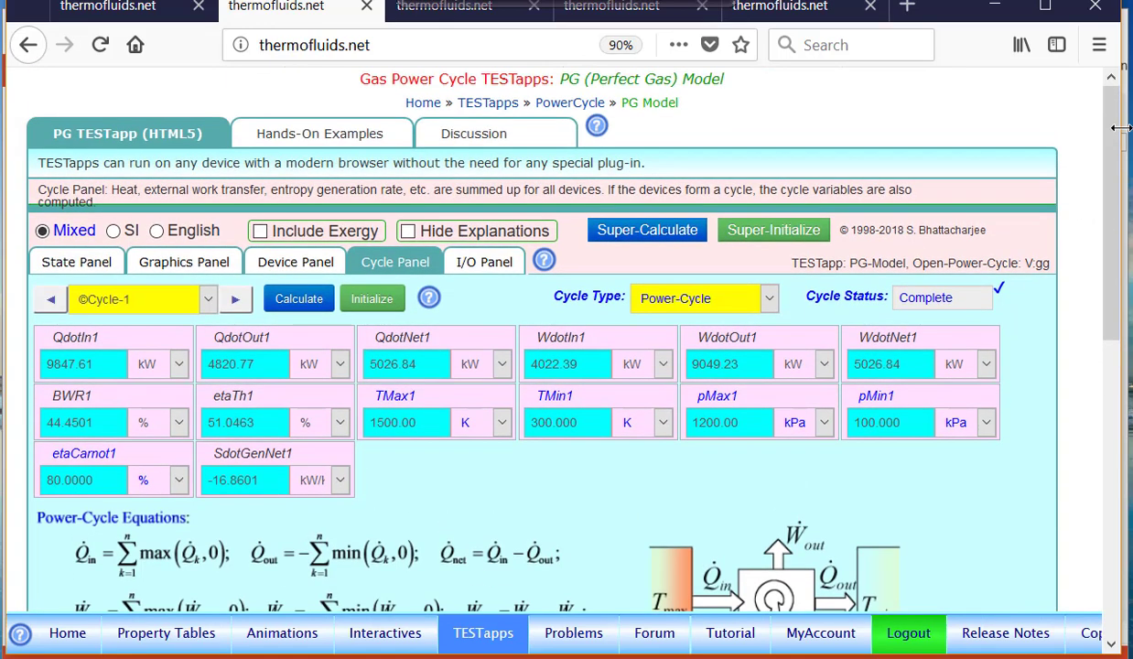
left_click(75, 255)
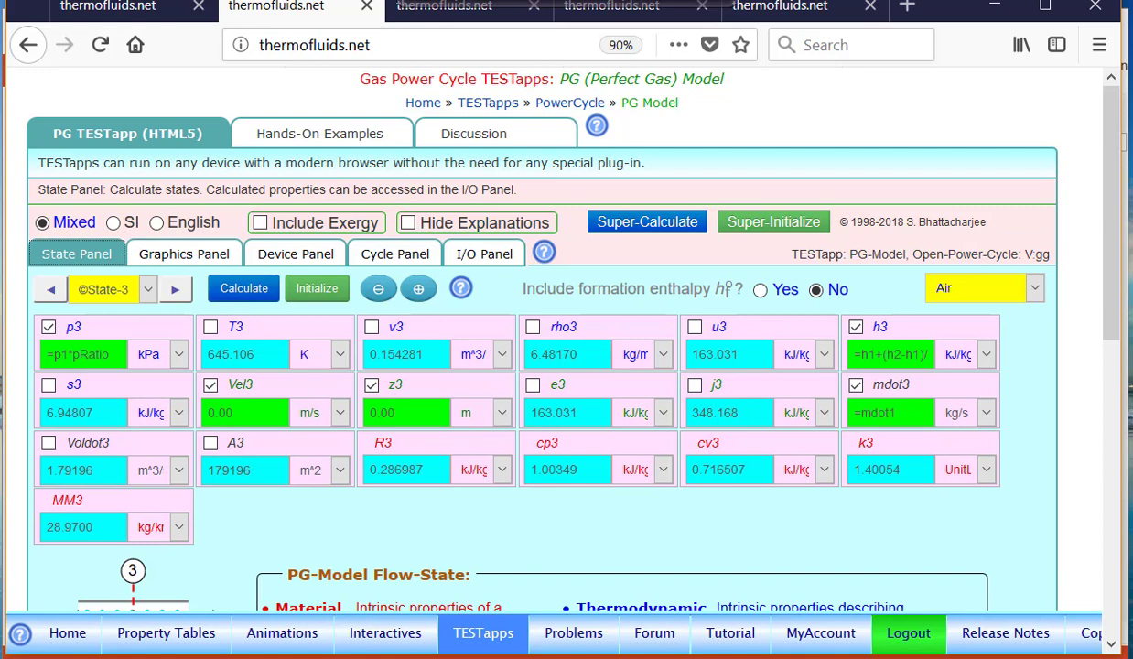
left_click(336, 2)
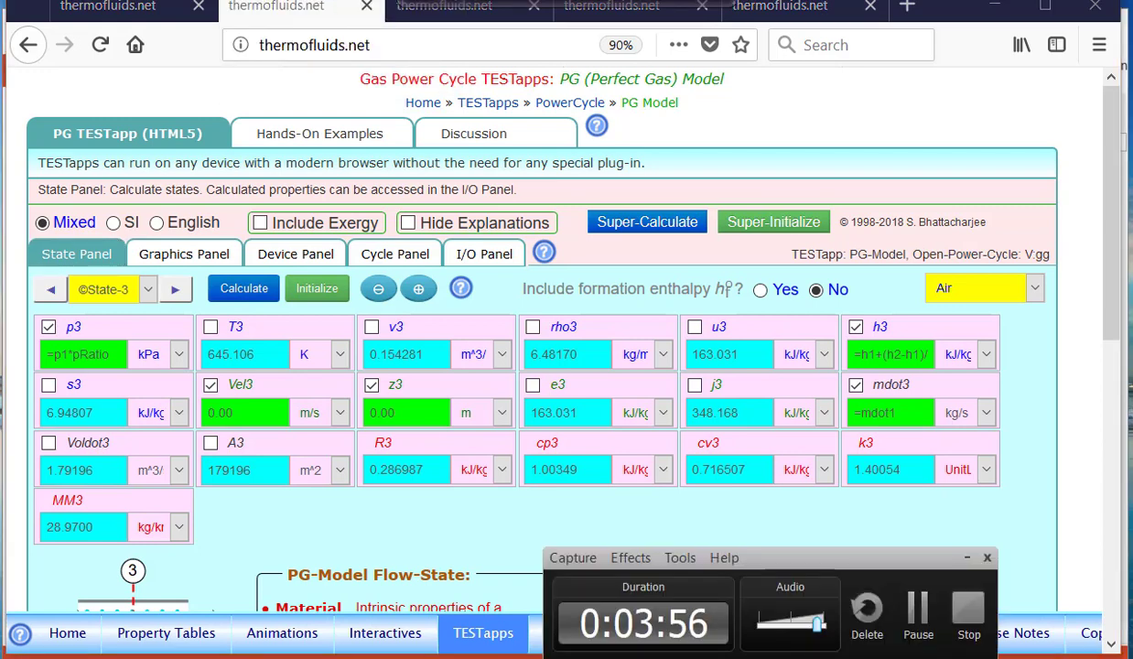